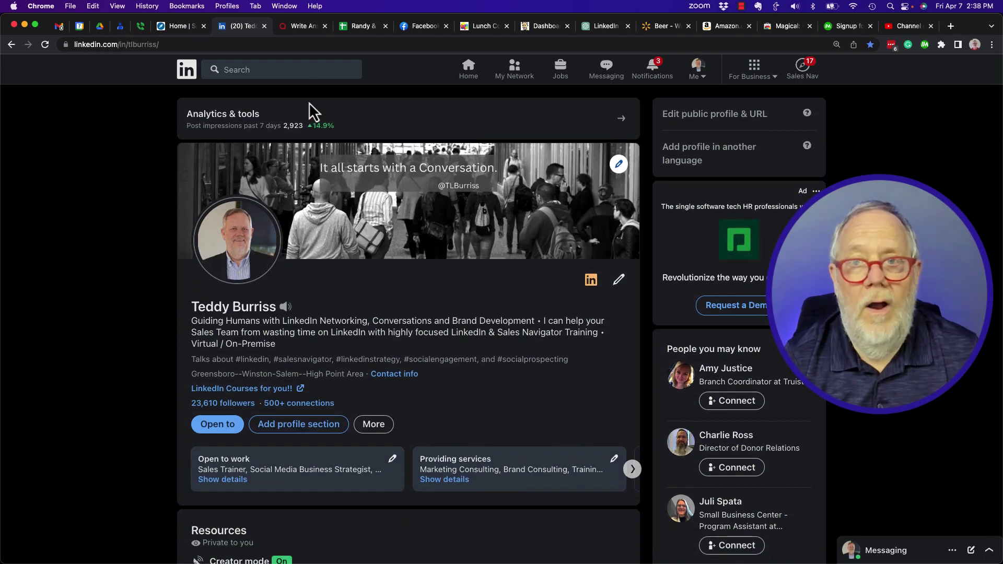
- Go to the LinkedIn Groups page from the home feed and start creating a new group
scroll(729, 332, "down", 4)
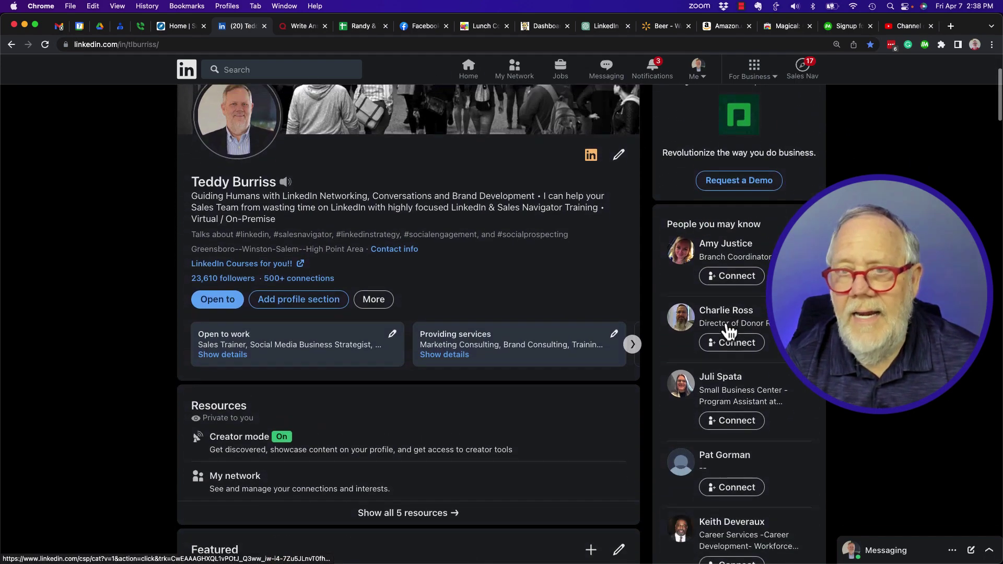
scroll(701, 330, "up", 4)
left_click(187, 71)
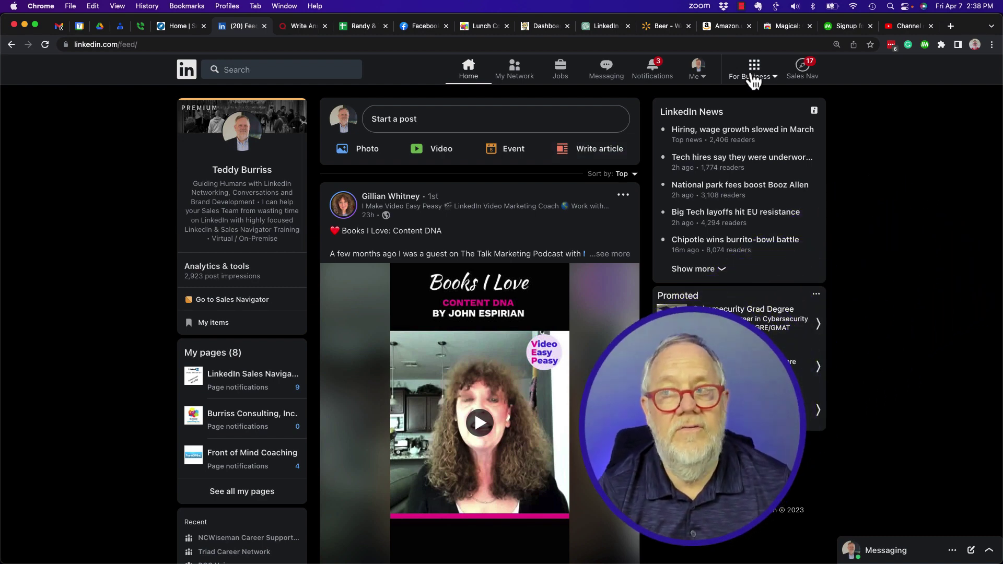
left_click(754, 78)
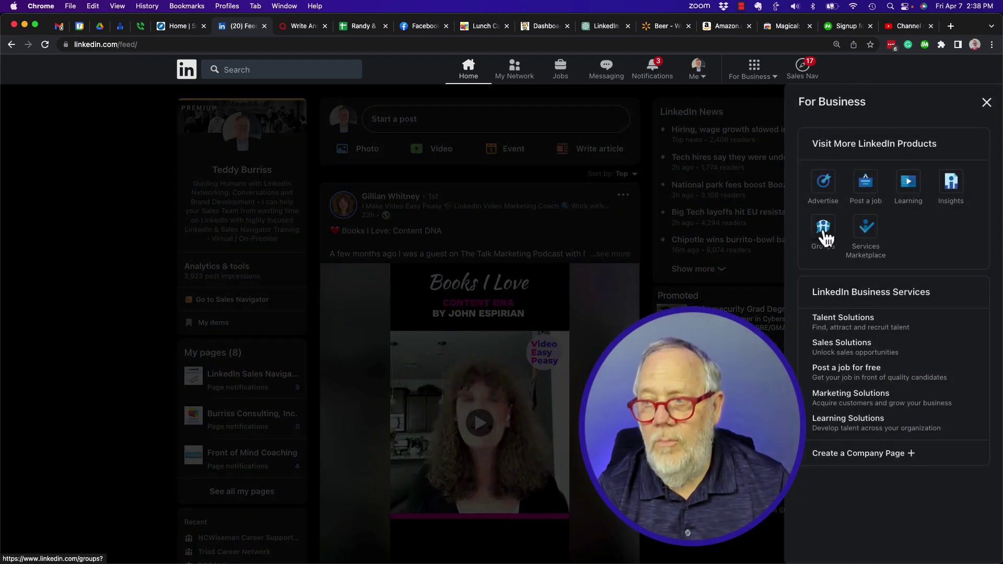
left_click(824, 235)
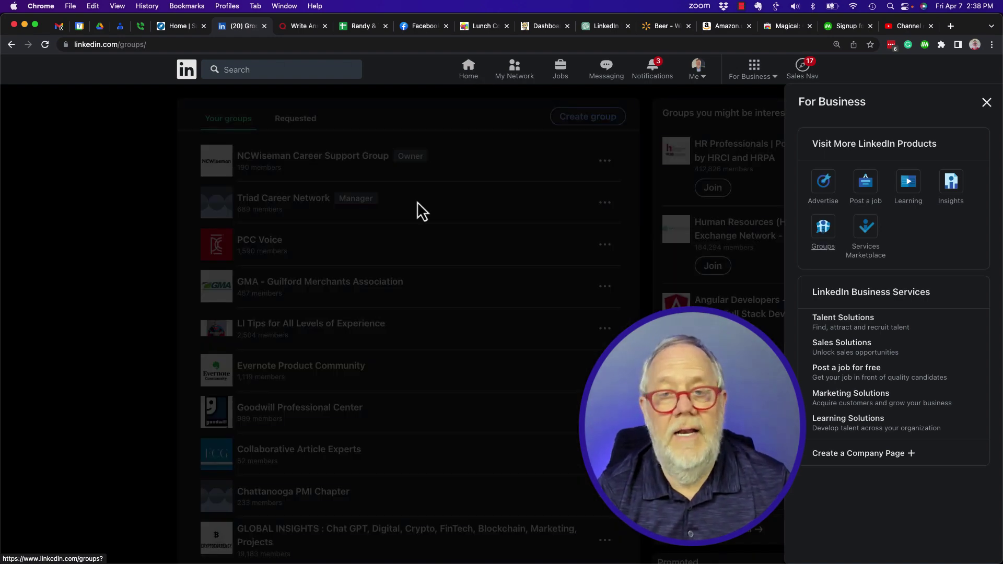
left_click(988, 104)
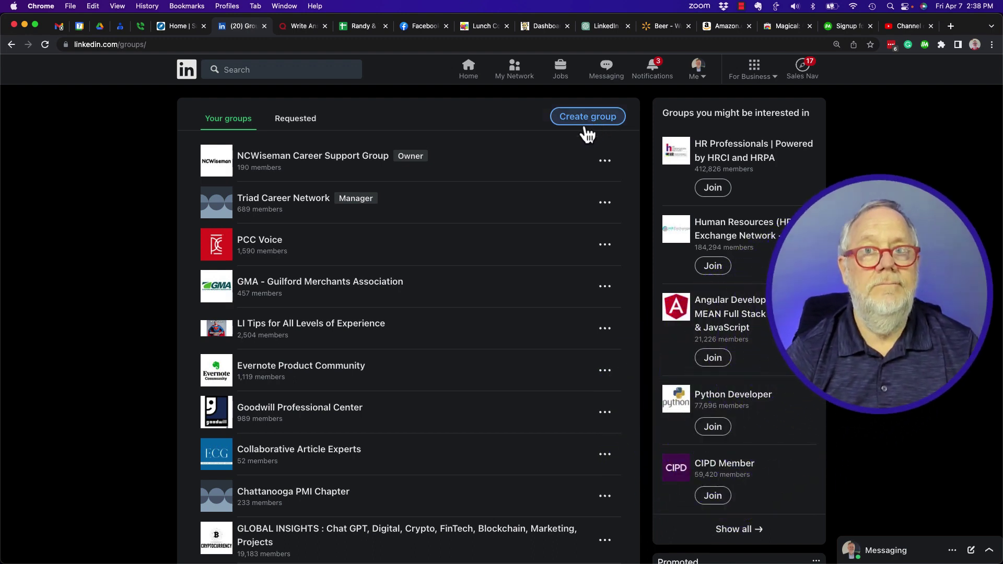
left_click(588, 118)
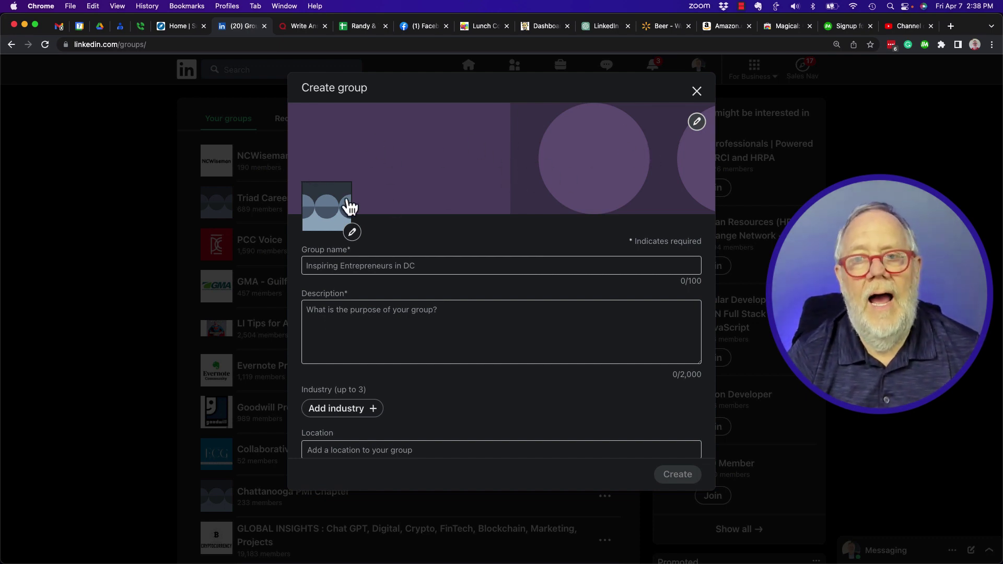
- Upload IMG_4221.JPG from the Downloads folder as the group's logo
left_click(350, 231)
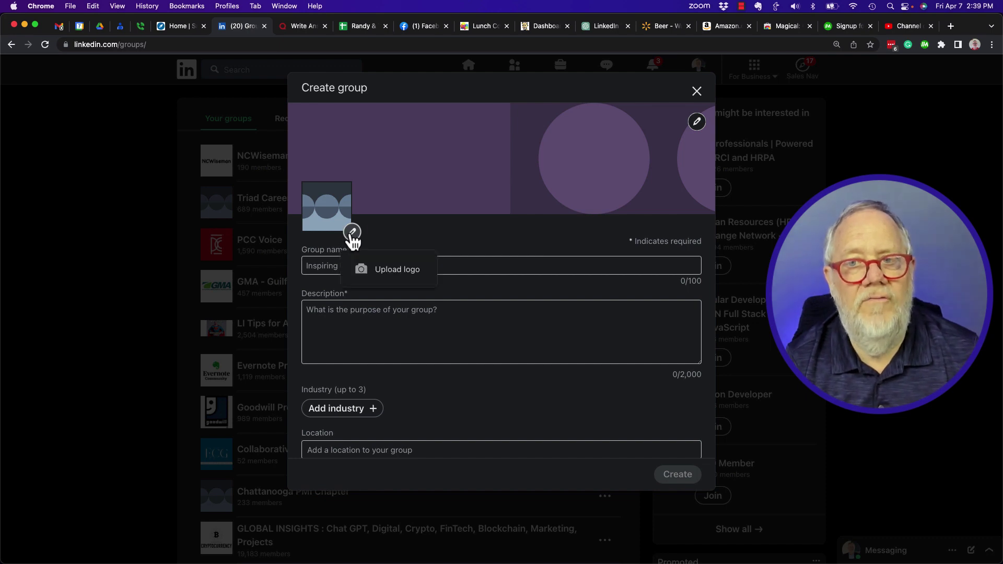
left_click(392, 276)
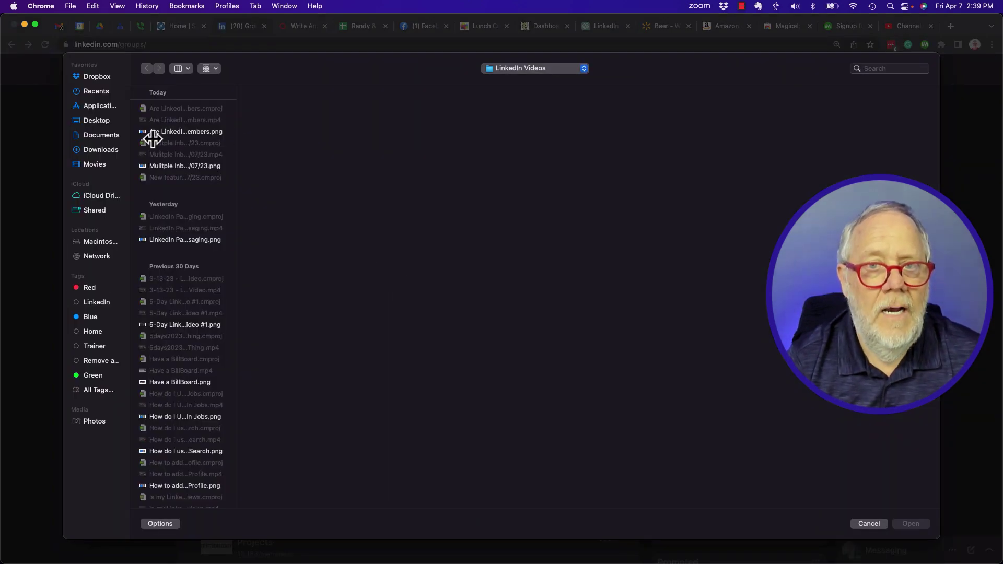
left_click(99, 150)
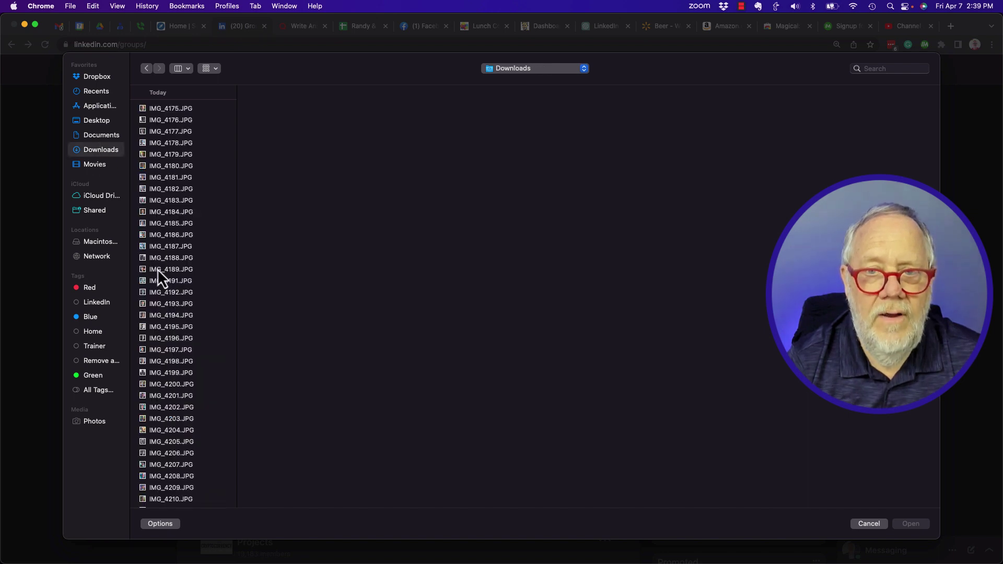
scroll(158, 269, "down", 10)
left_click(168, 206)
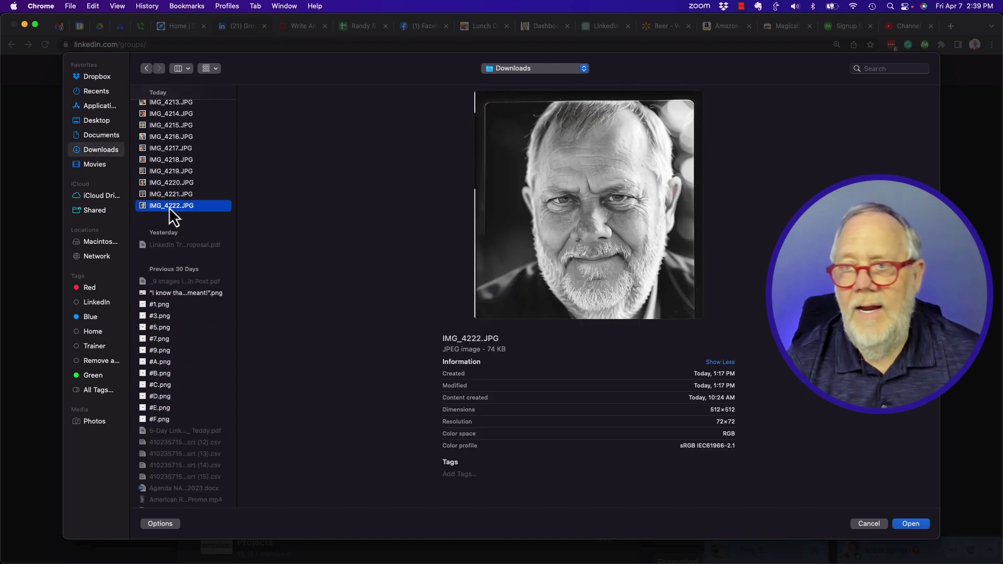
key("Up")
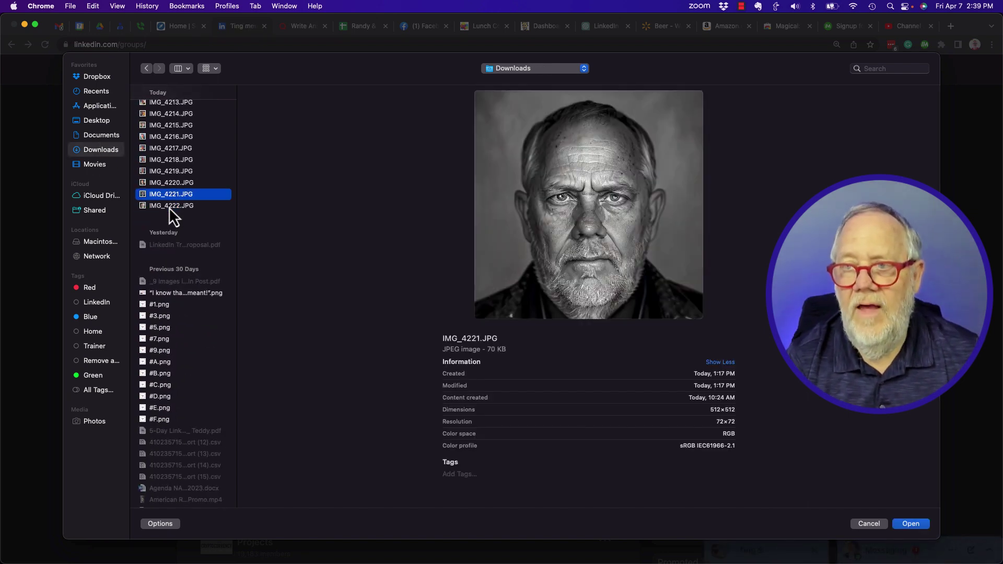
key("Return")
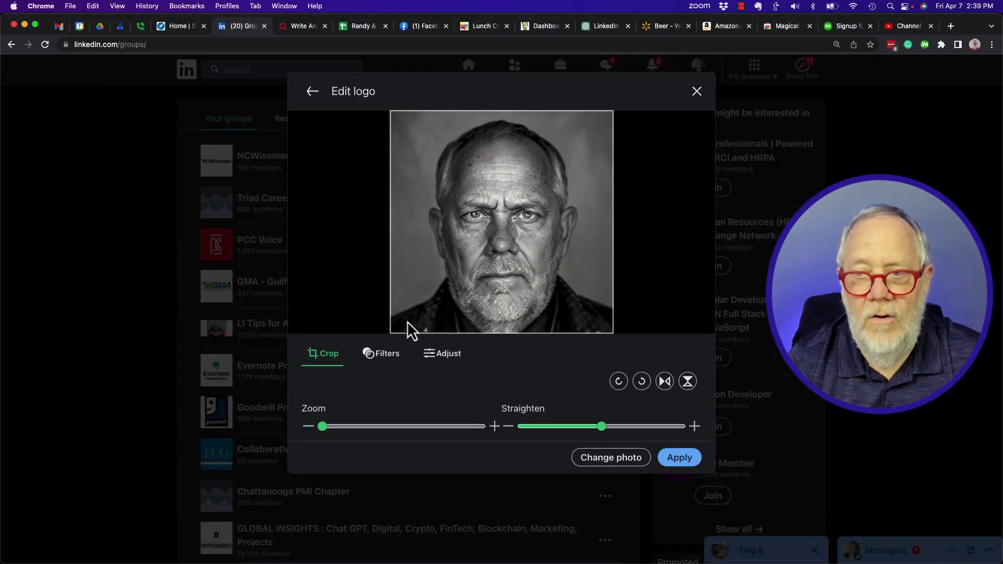
- Give the logo photo the Edge filter and apply it to the group
left_click(369, 355)
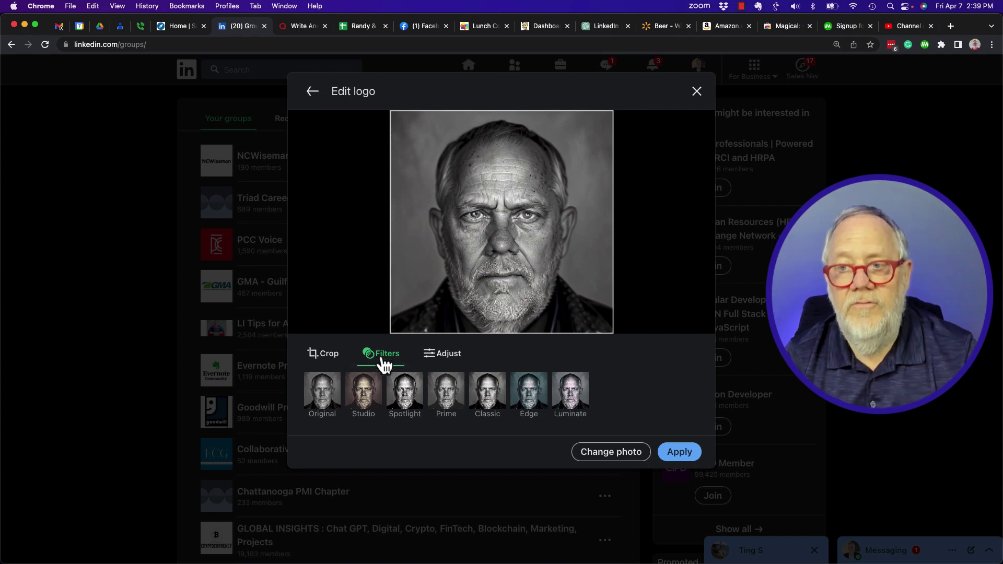
left_click(533, 401)
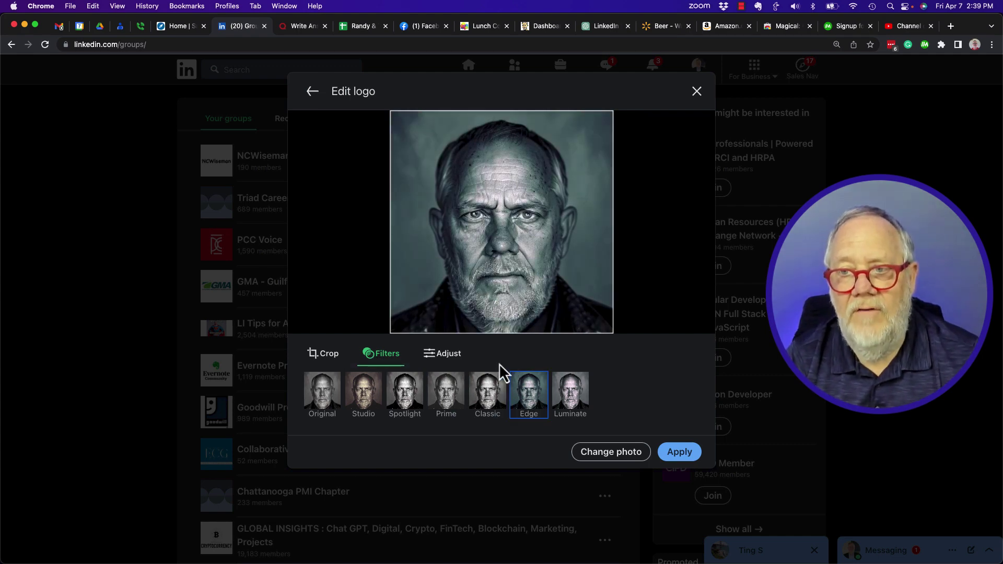
left_click(680, 456)
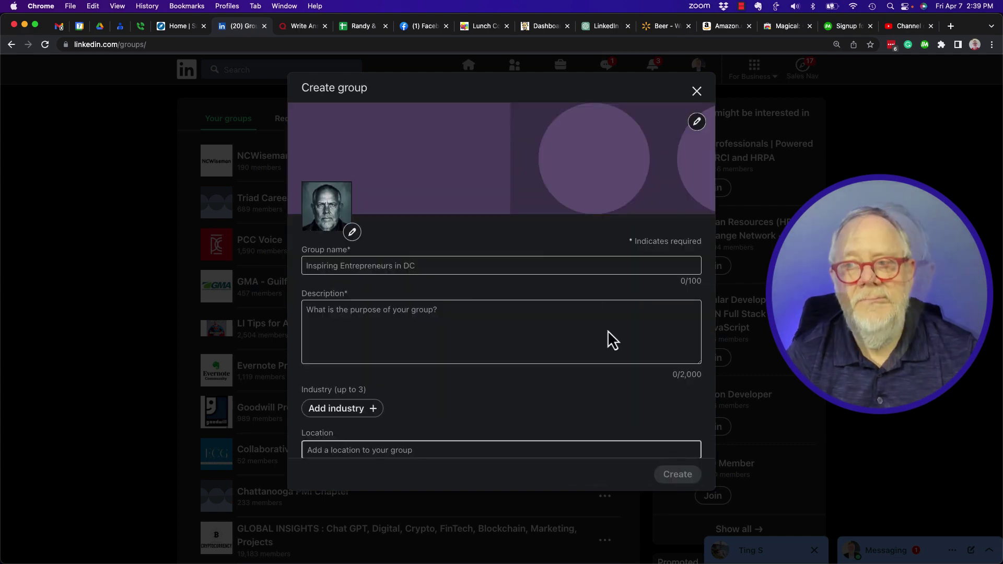
- Upload the mastery quote banner from the recent files as cover image, shifting it so the company logo and quote fall within the crop
left_click(697, 125)
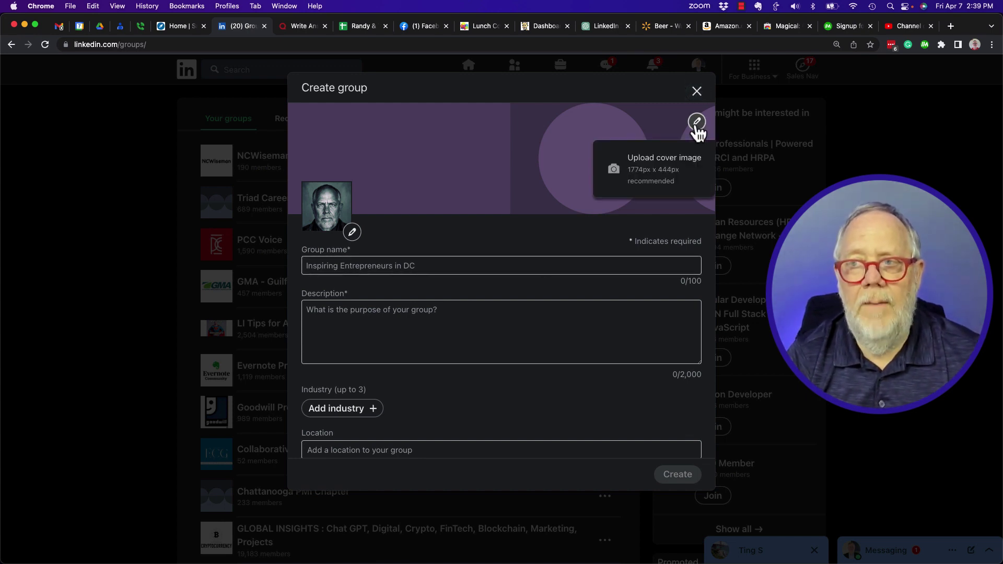
left_click(644, 174)
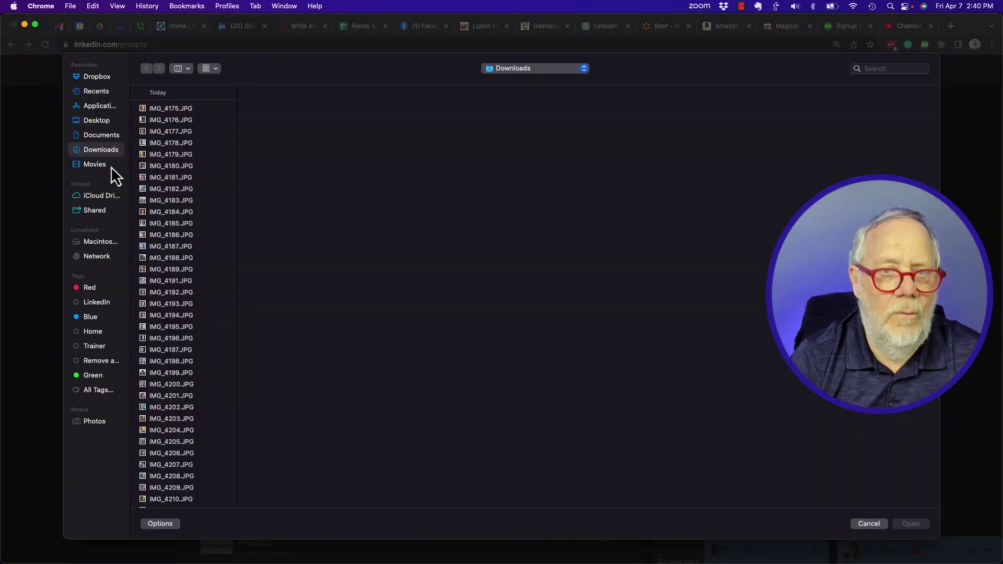
left_click(91, 87)
double_click(284, 229)
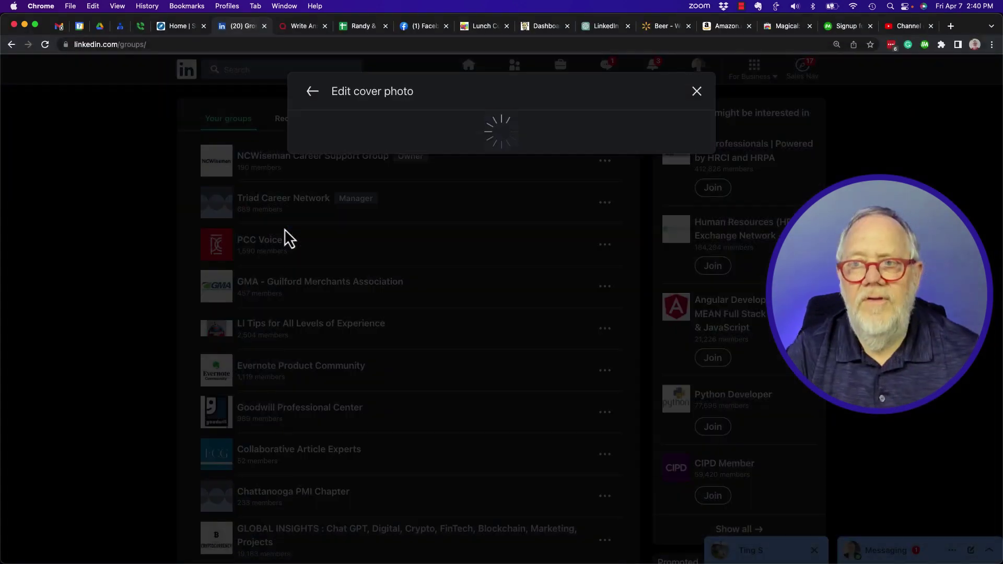
left_click_drag(580, 222, 573, 264)
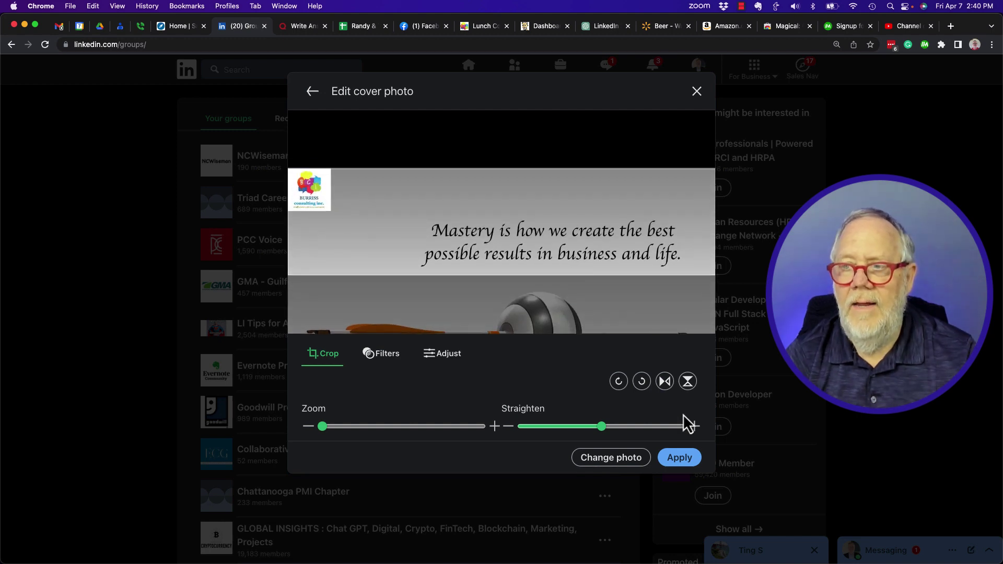
left_click(680, 458)
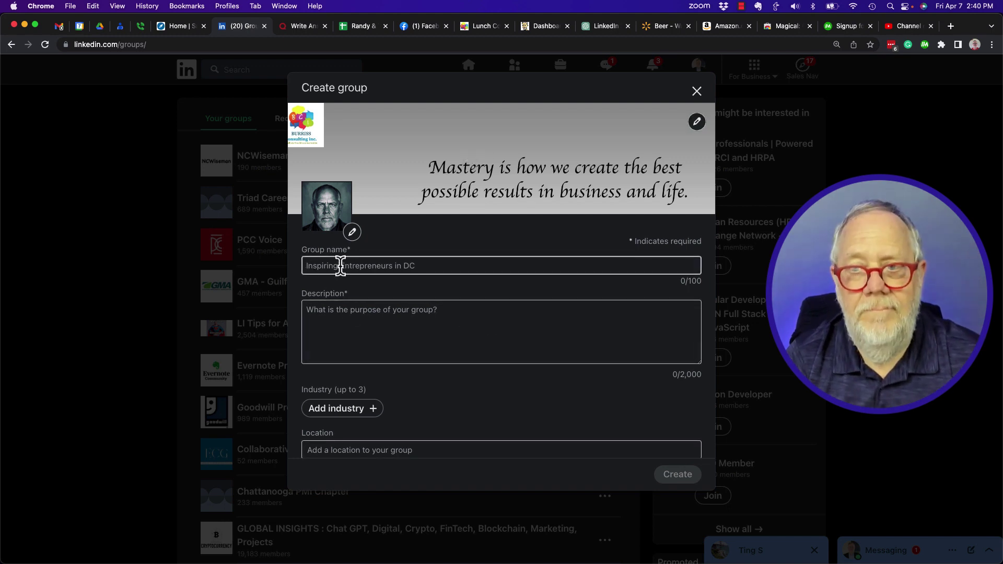
- Enter the group name "Join … on a Wild Adventure", with the owner's first name after "Join"
left_click(429, 266)
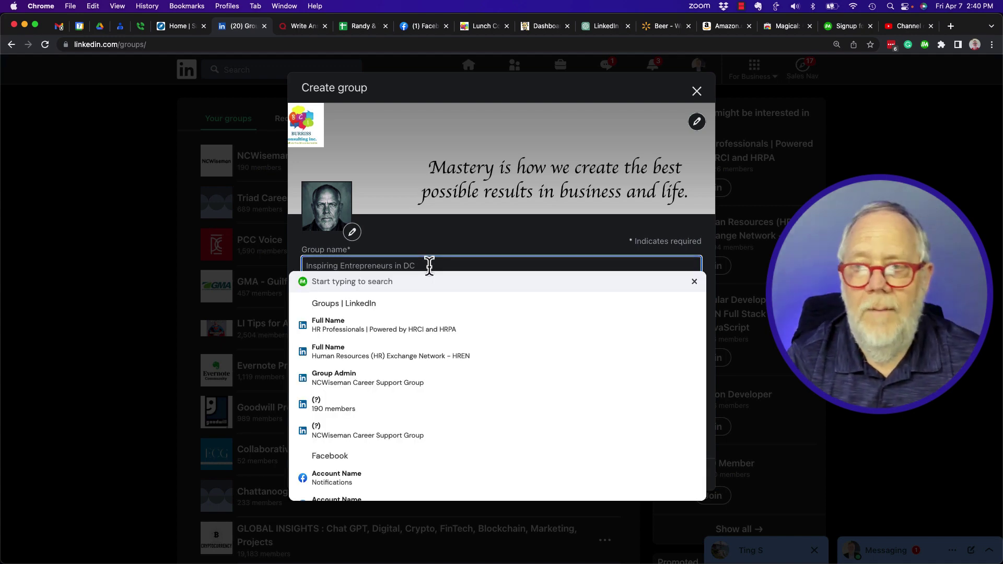
type("JOi")
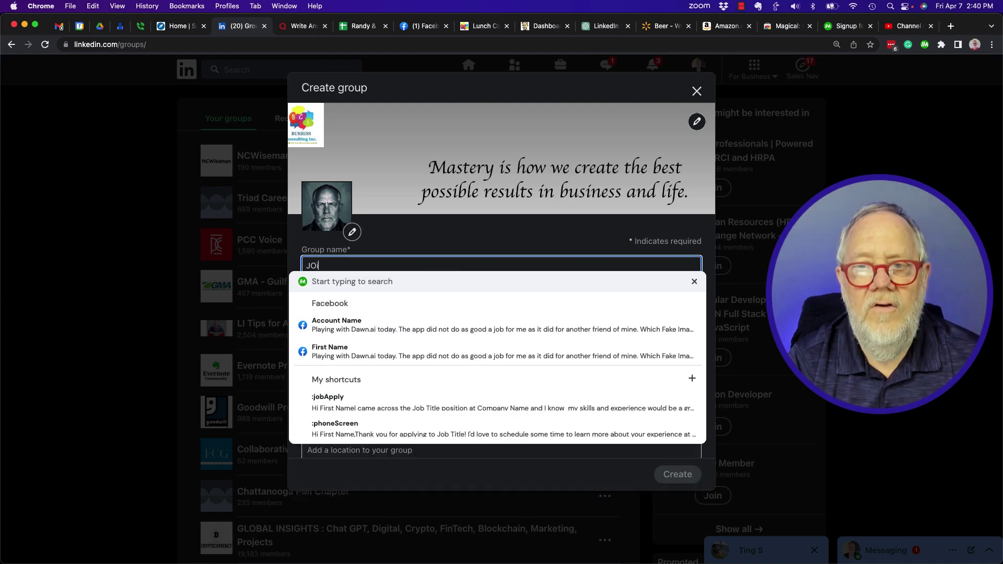
type("n Teddy on a")
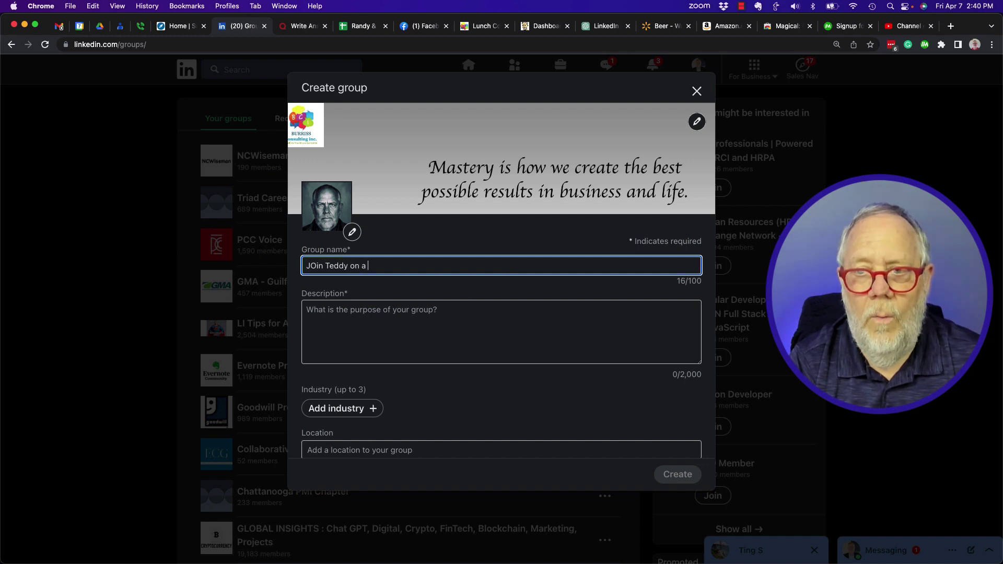
type(" Wild E")
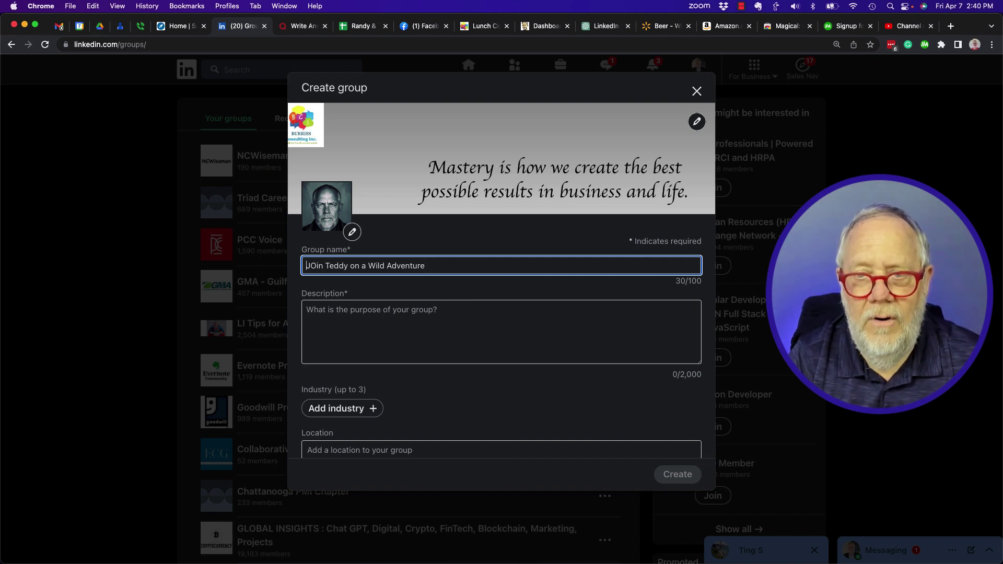
key("BackSpace")
type("o")
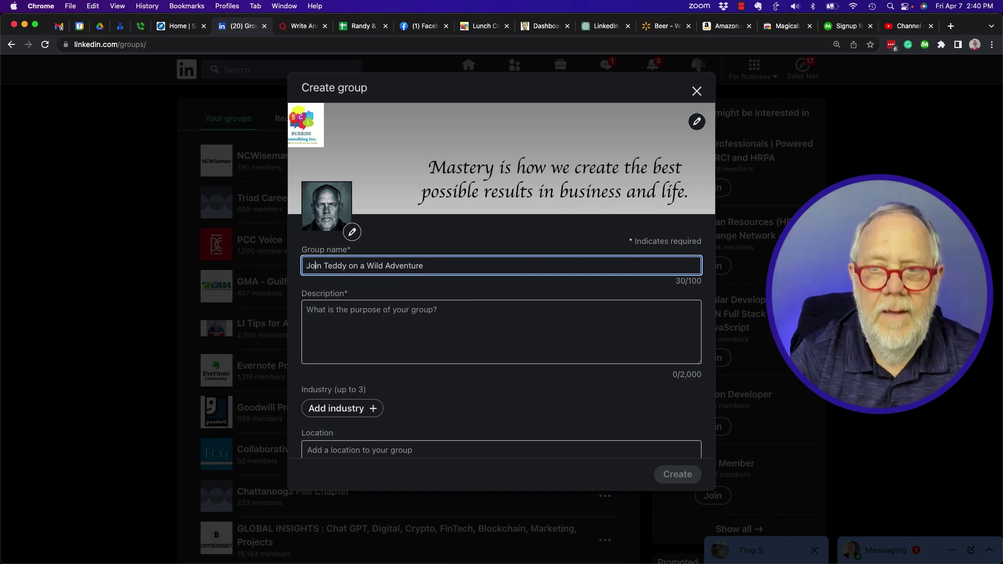
- Fill in the description with a text about people gathering in this LinkedIn Group to share stories of their wild adventures
left_click(463, 327)
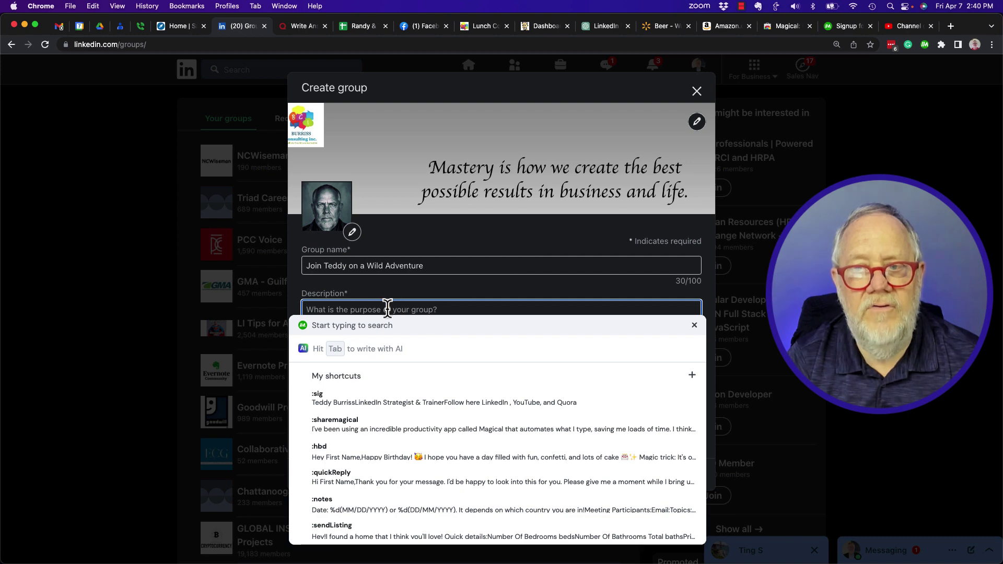
left_click(404, 305)
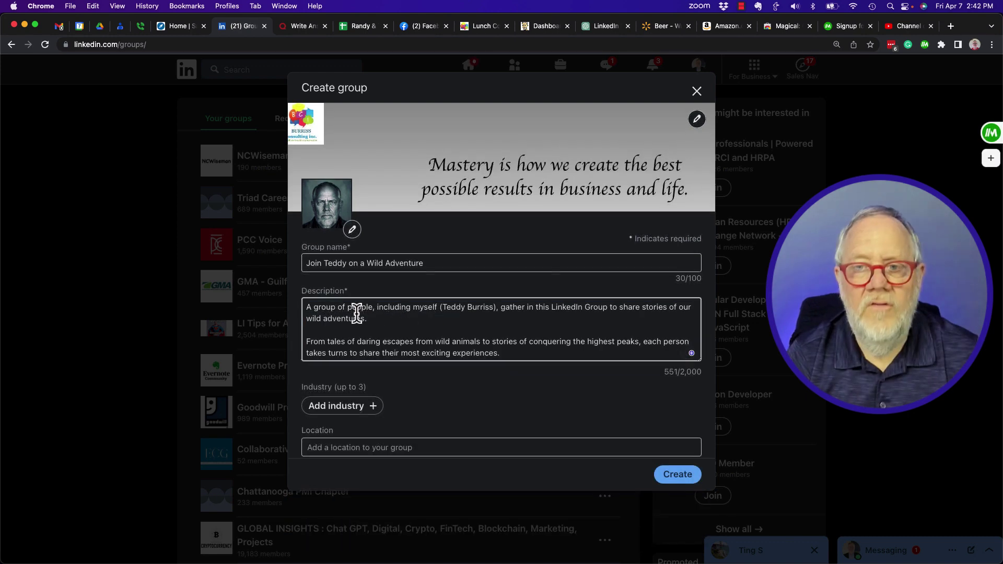
scroll(392, 329, "down", 5)
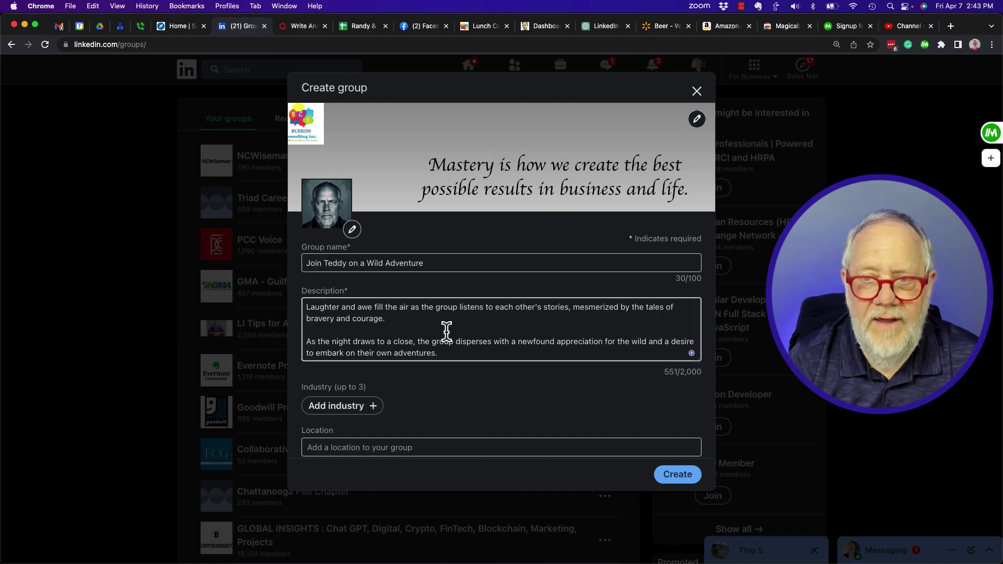
- Add Travel Arrangements as the group's industry by searching for "travel"
scroll(446, 332, "down", 2)
scroll(446, 331, "down", 2)
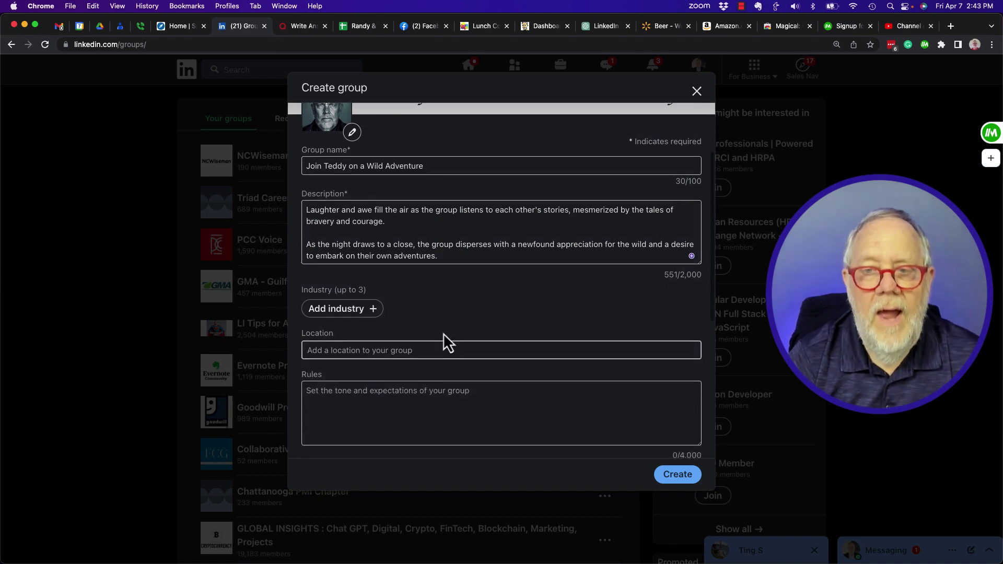
left_click(373, 313)
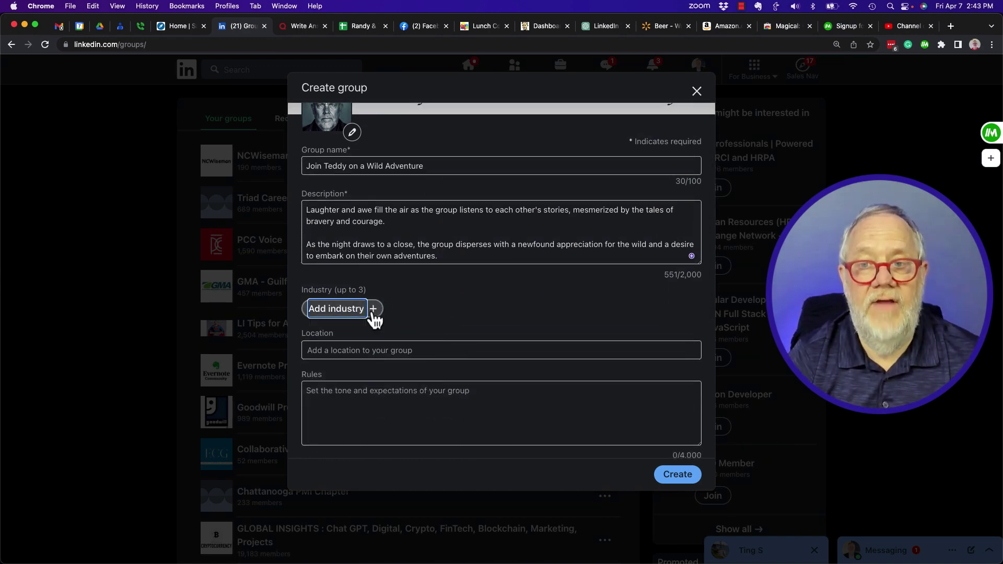
left_click(340, 309)
type("tr")
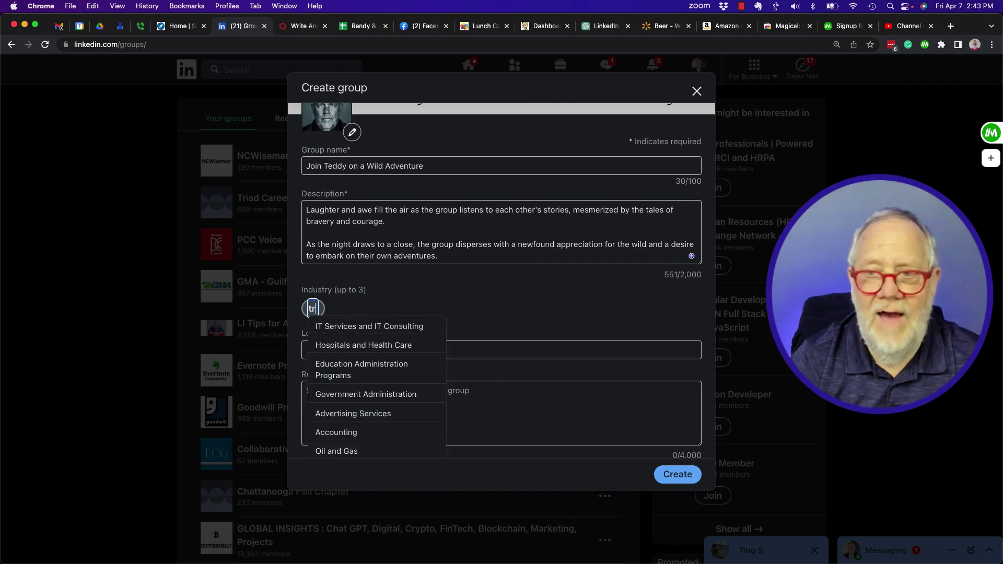
type("a")
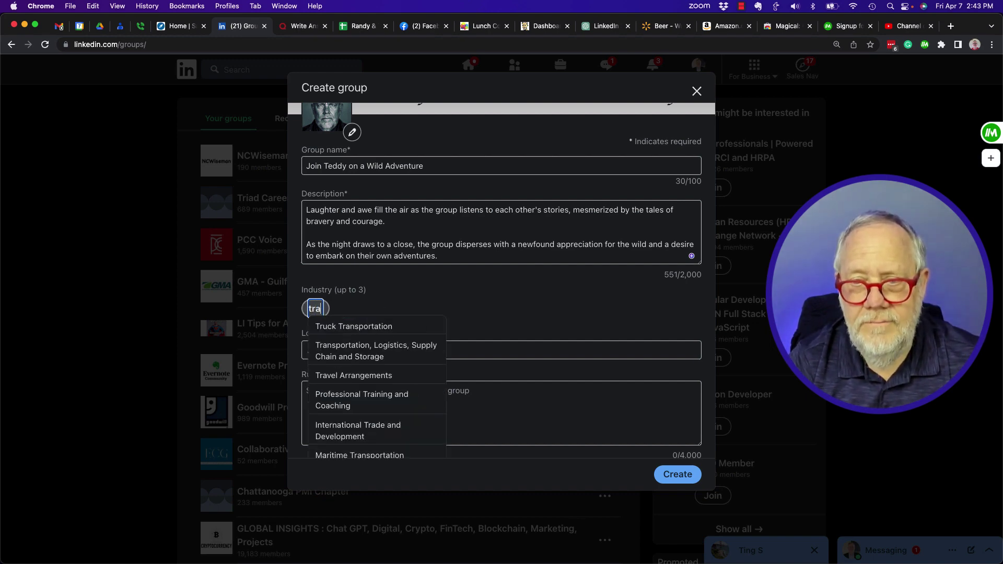
type("vel")
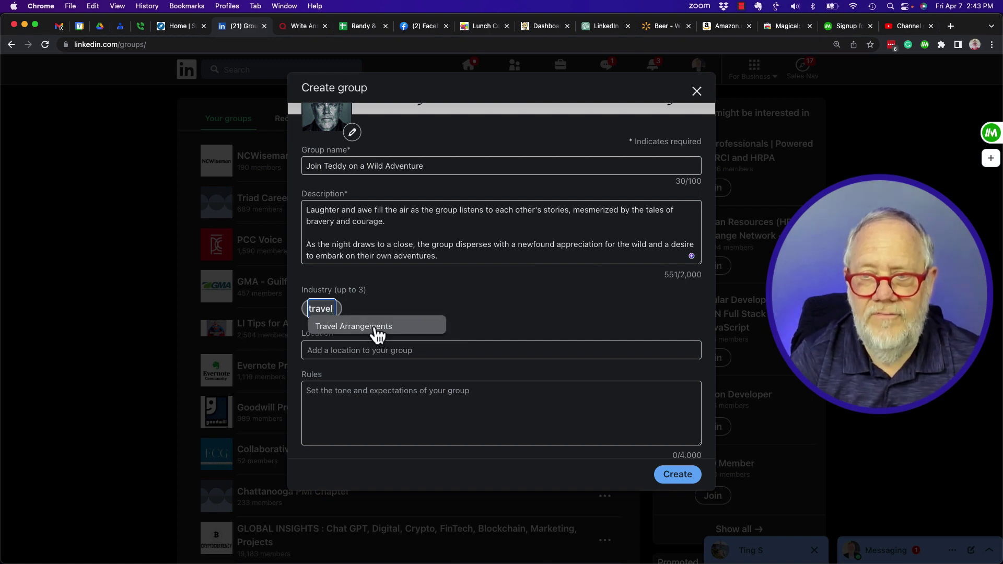
left_click(355, 329)
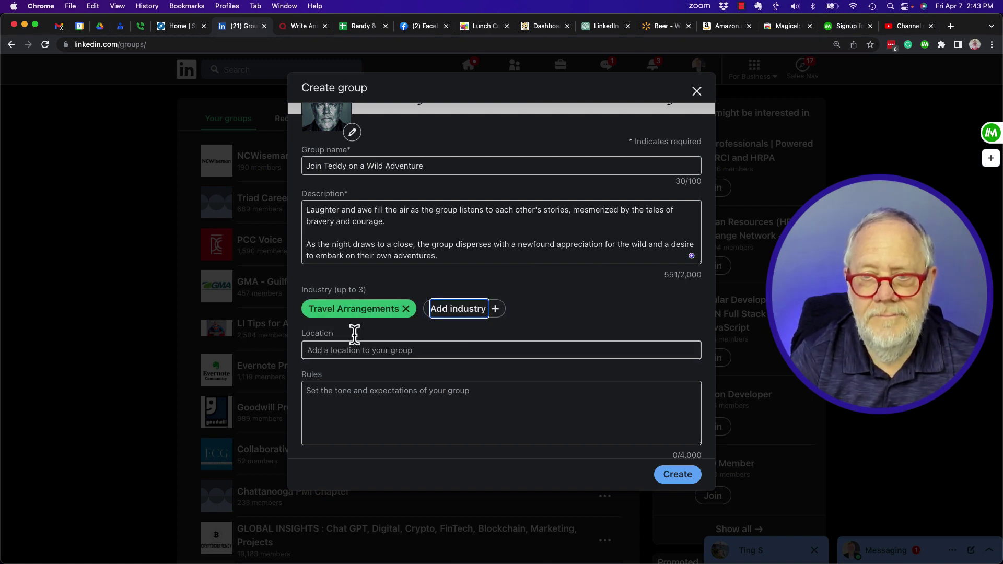
- Set the location to Worldwide and fill in rules focusing the group on sharing stories and barring political, religious and reposted job content
left_click(359, 349)
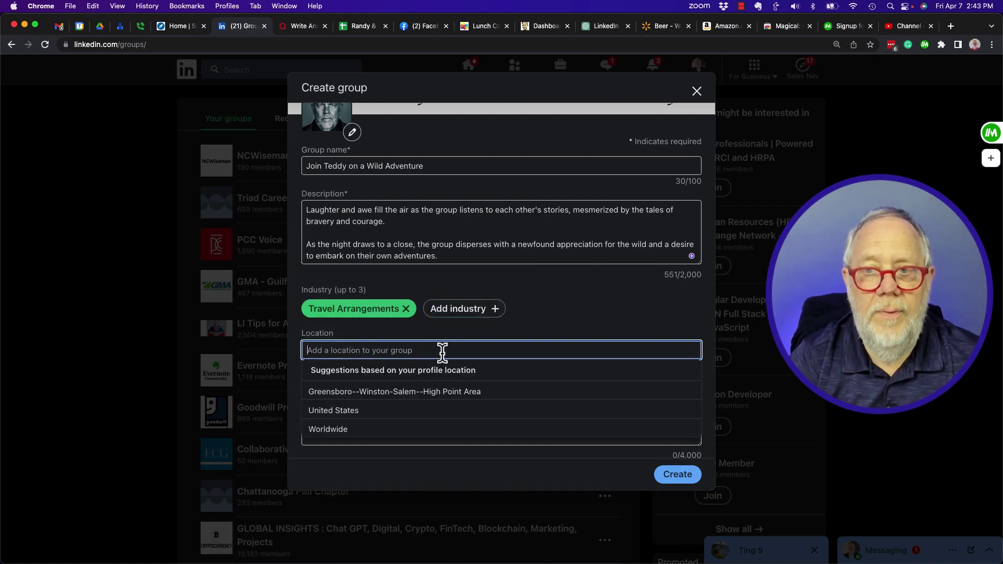
left_click(340, 428)
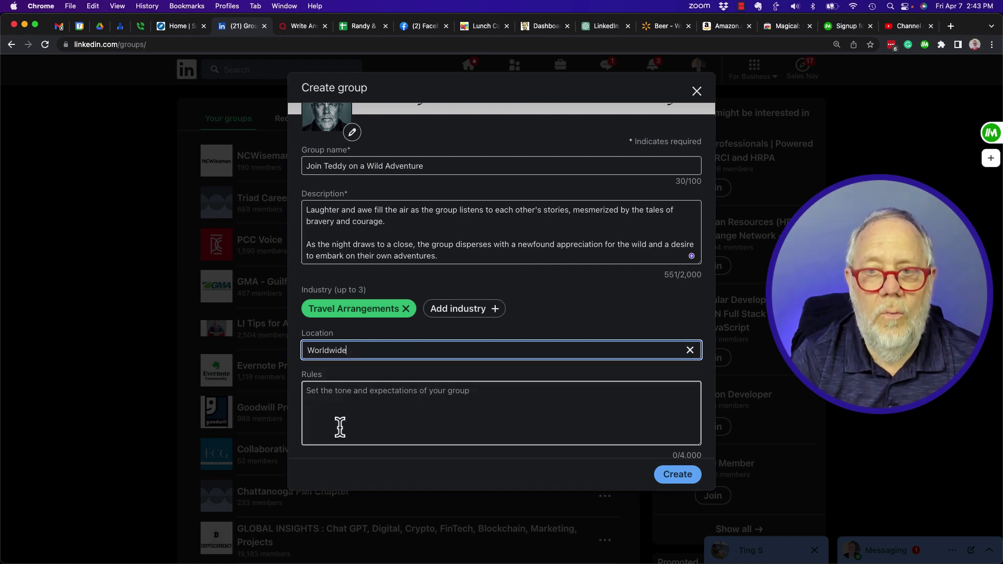
scroll(405, 422, "down", 1)
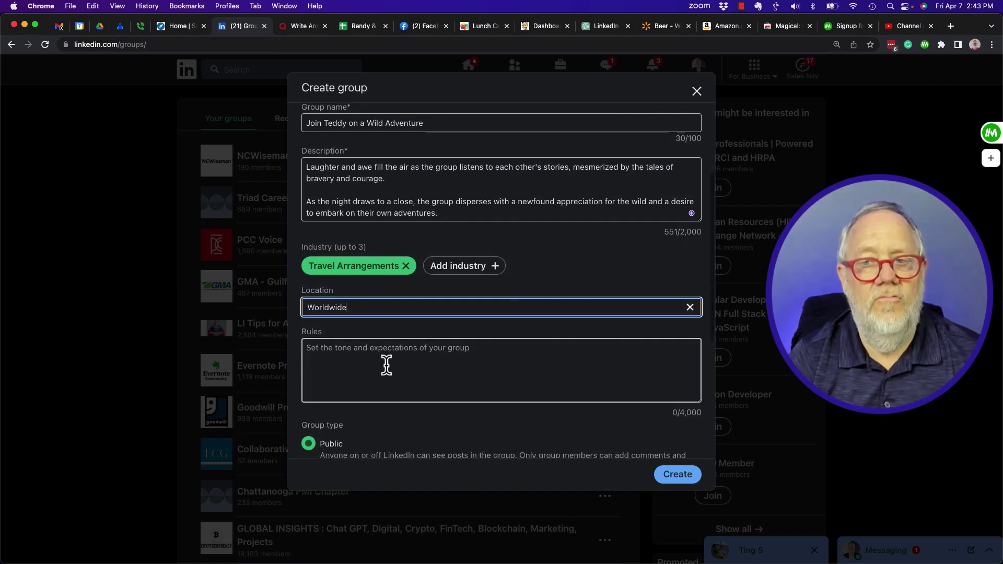
left_click(407, 362)
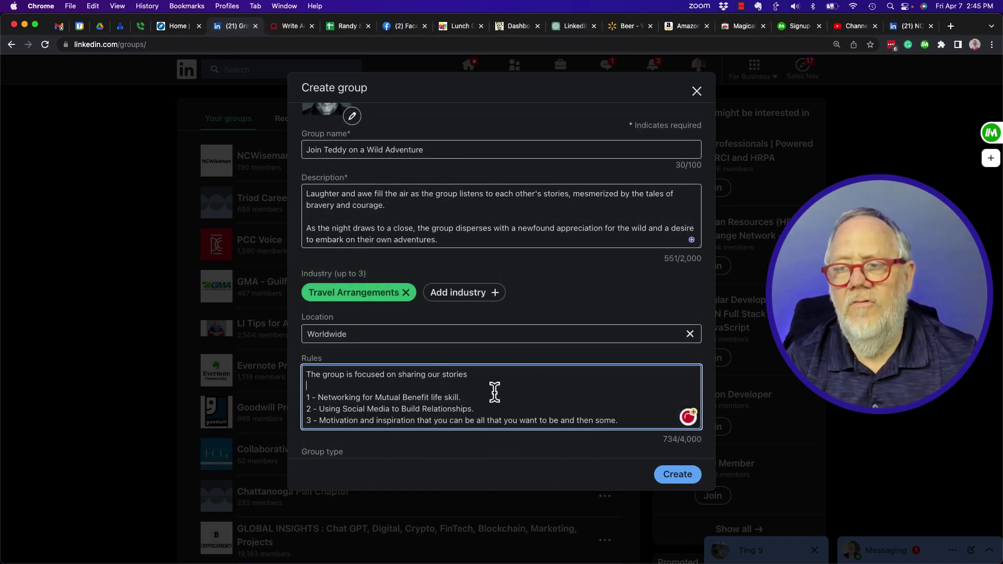
scroll(497, 392, "down", 10)
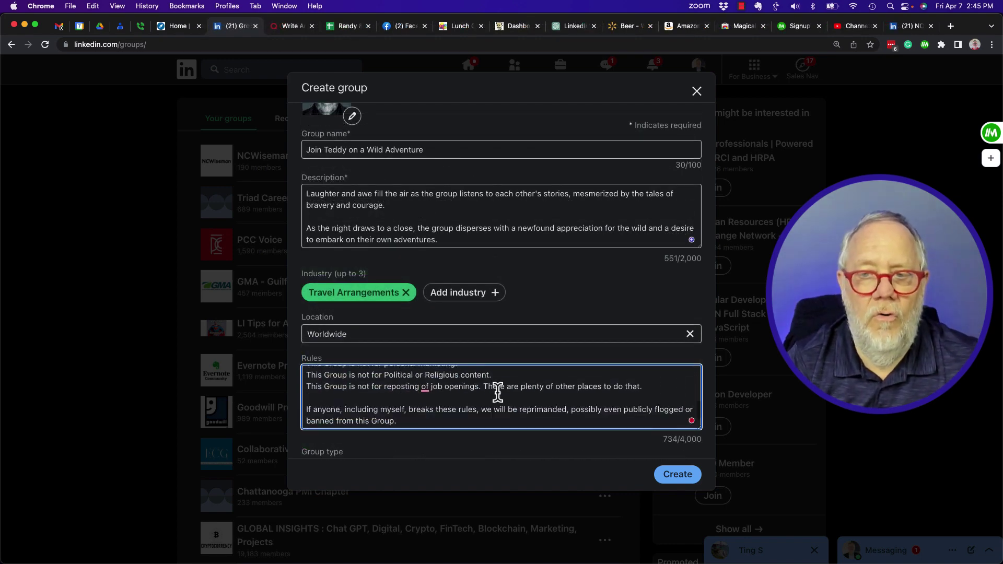
scroll(497, 392, "down", 1)
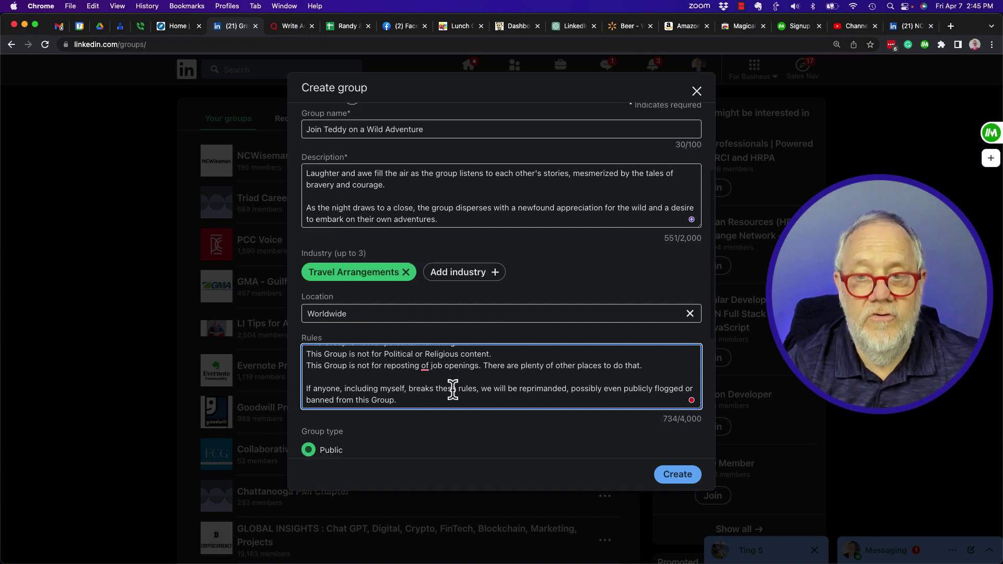
- Set the group type to Private and its discoverability to Unlisted
scroll(453, 384, "down", 5)
left_click(467, 337)
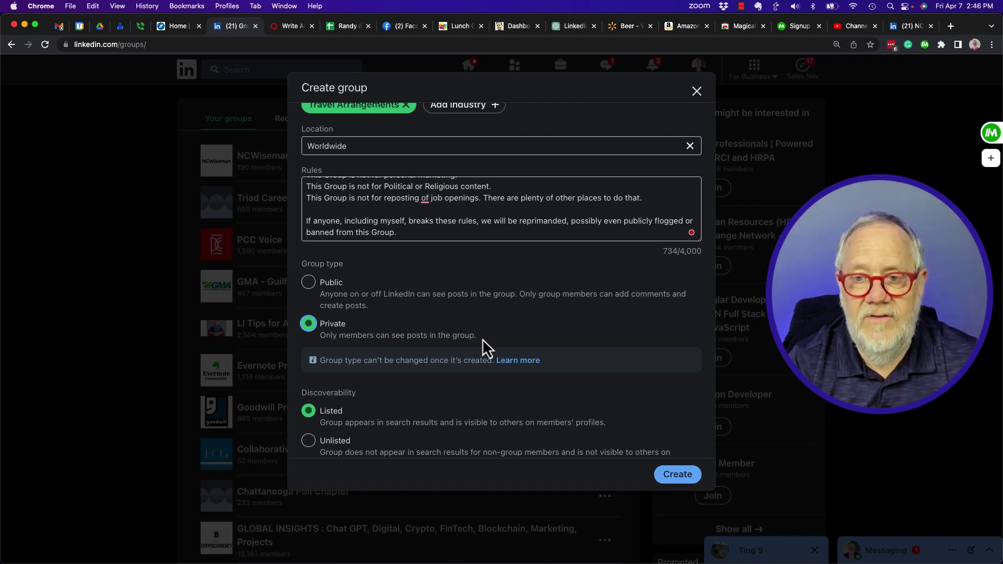
left_click(315, 284)
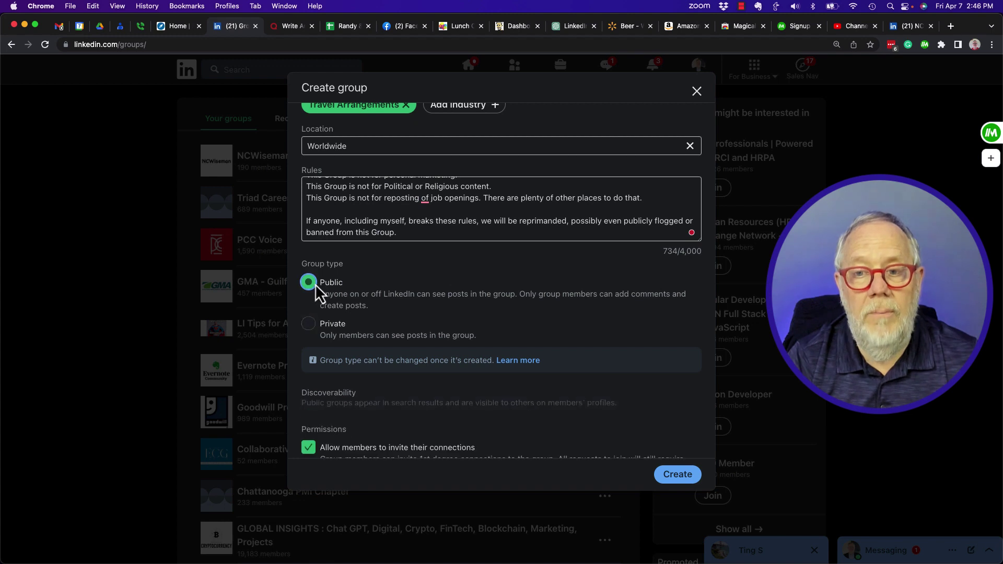
left_click(309, 324)
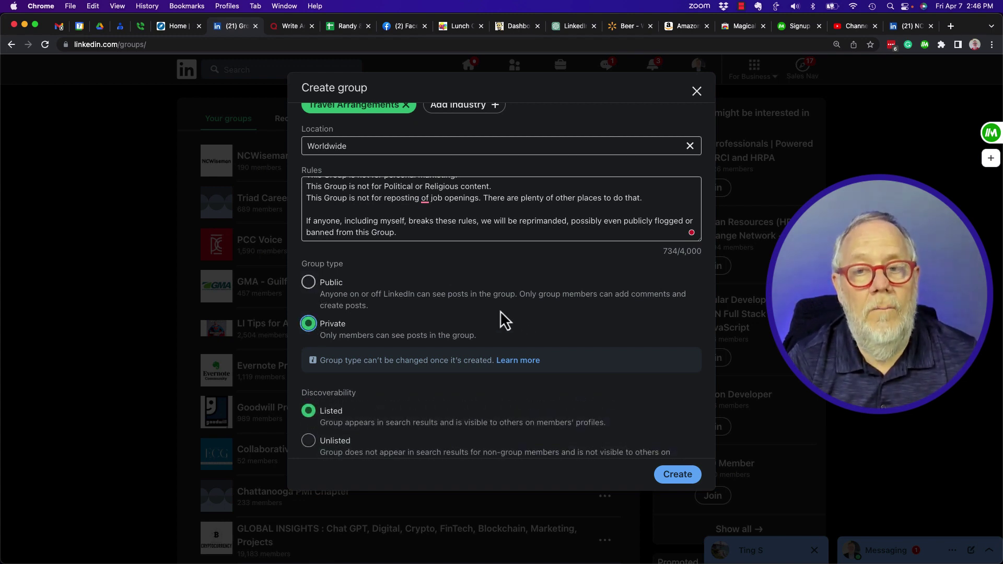
scroll(393, 330, "down", 1)
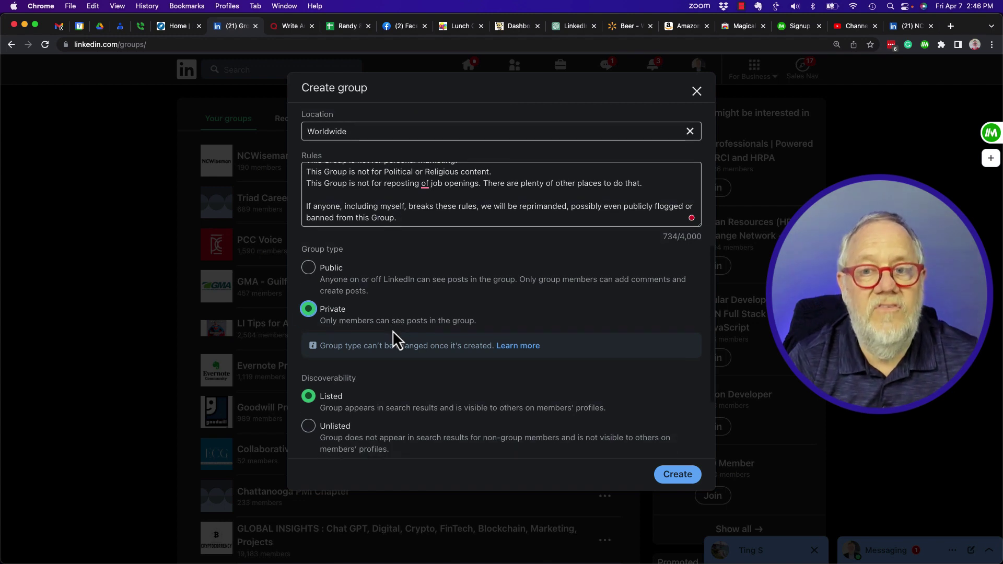
scroll(422, 305, "down", 5)
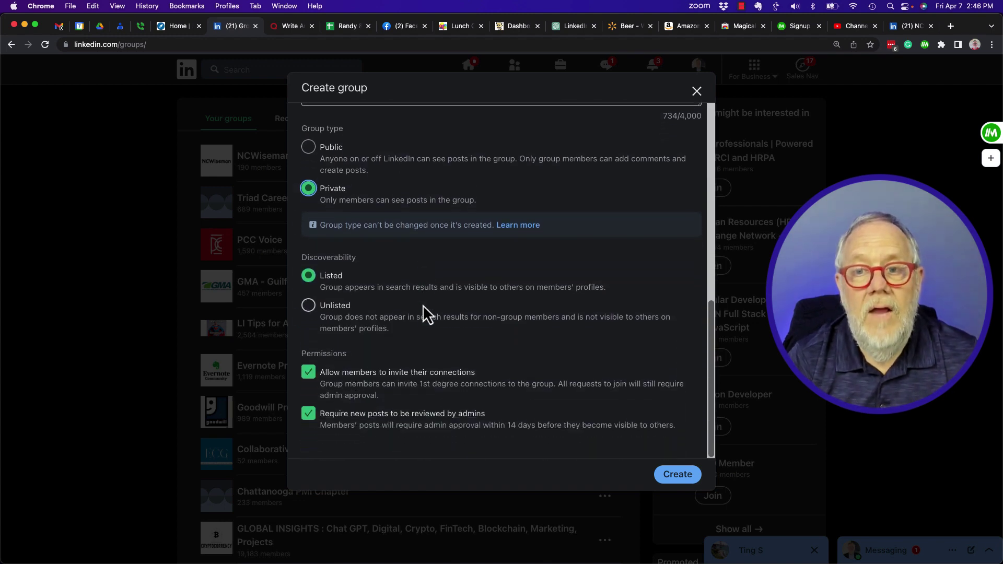
left_click(308, 306)
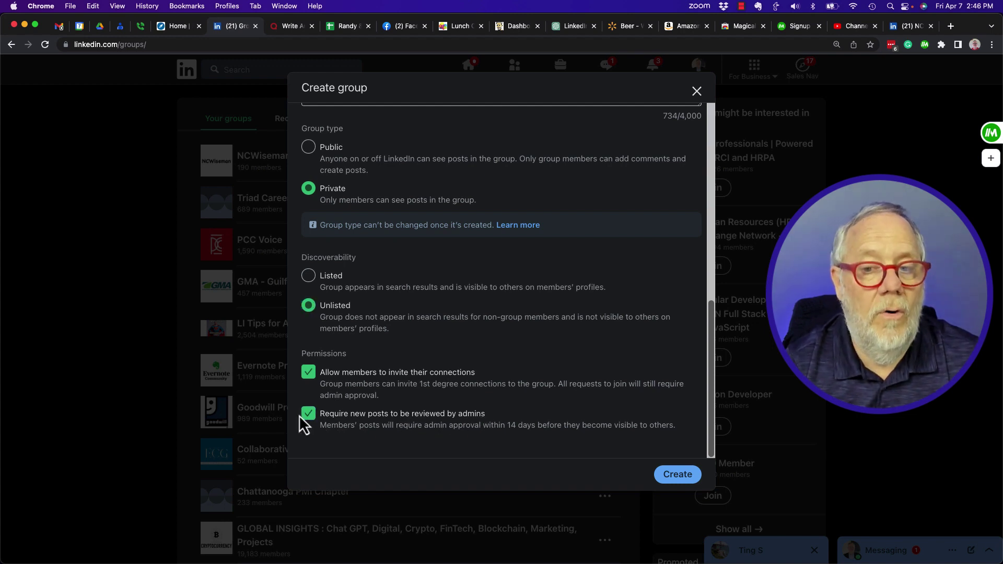
left_click(313, 416)
left_click(311, 378)
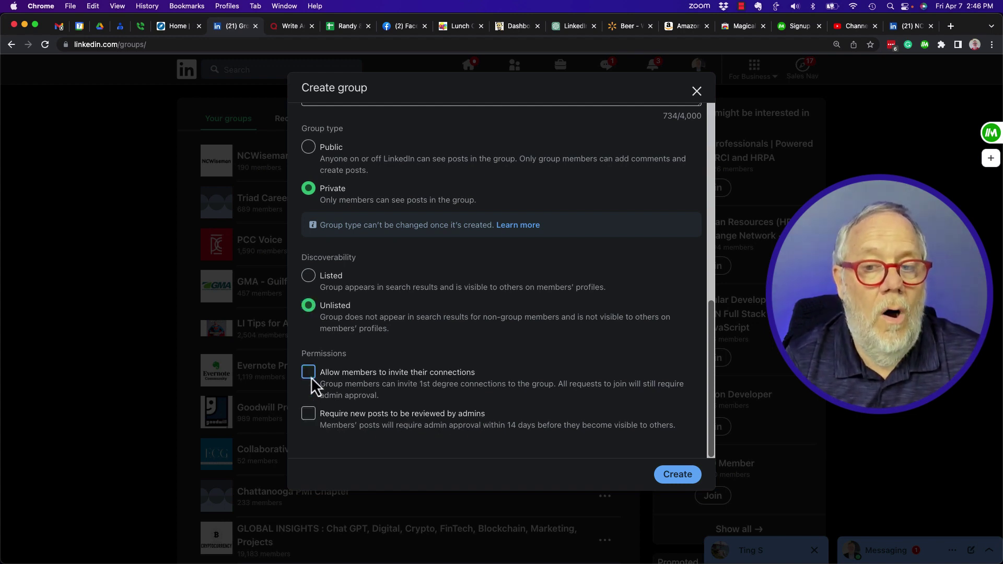
left_click(309, 418)
left_click(309, 371)
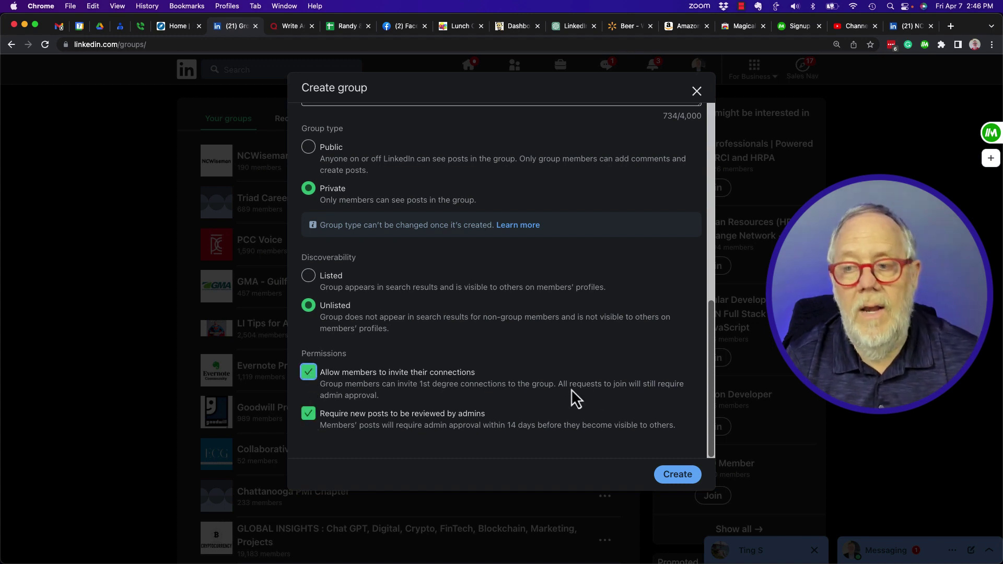
- Create the group with the completed details and settings
left_click(677, 476)
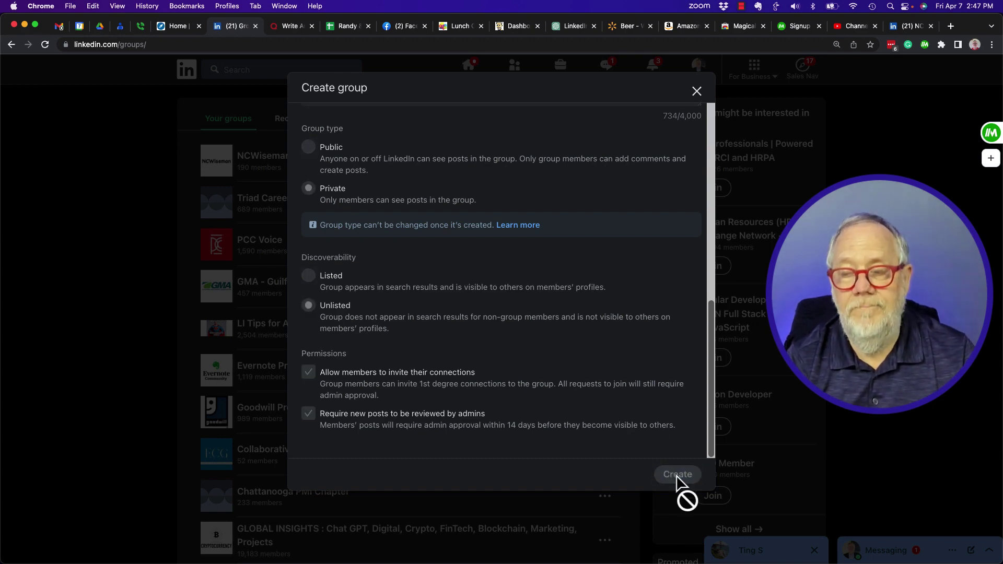